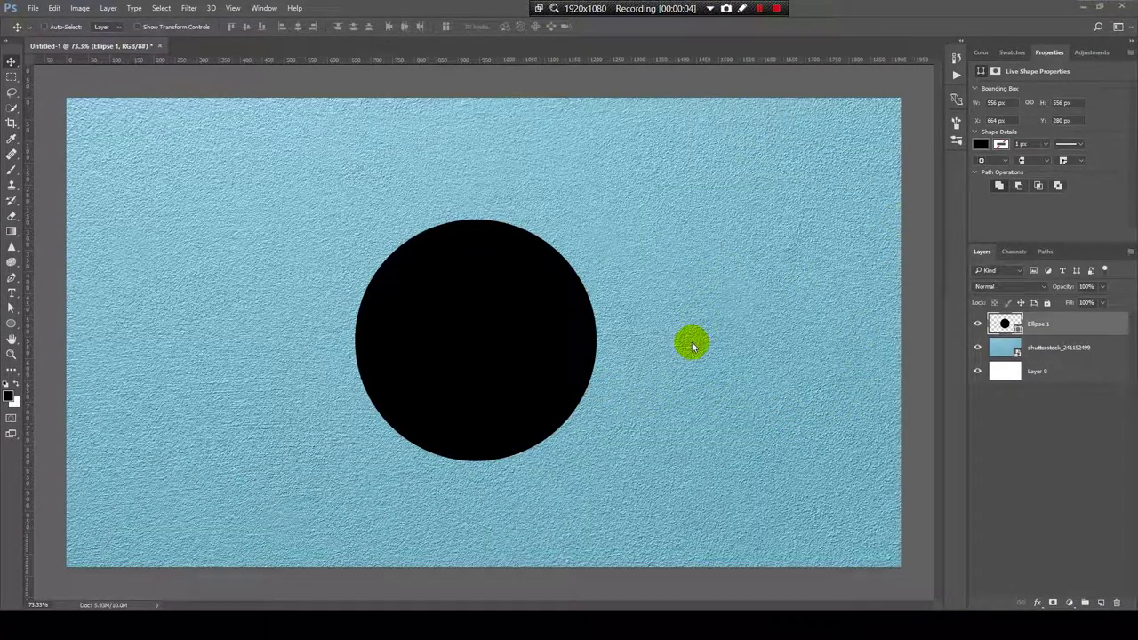
Step: Add a Drop Shadow style to Ellipse 1 (100% opacity, 27% spread, 120 px size)
left_click(1092, 331)
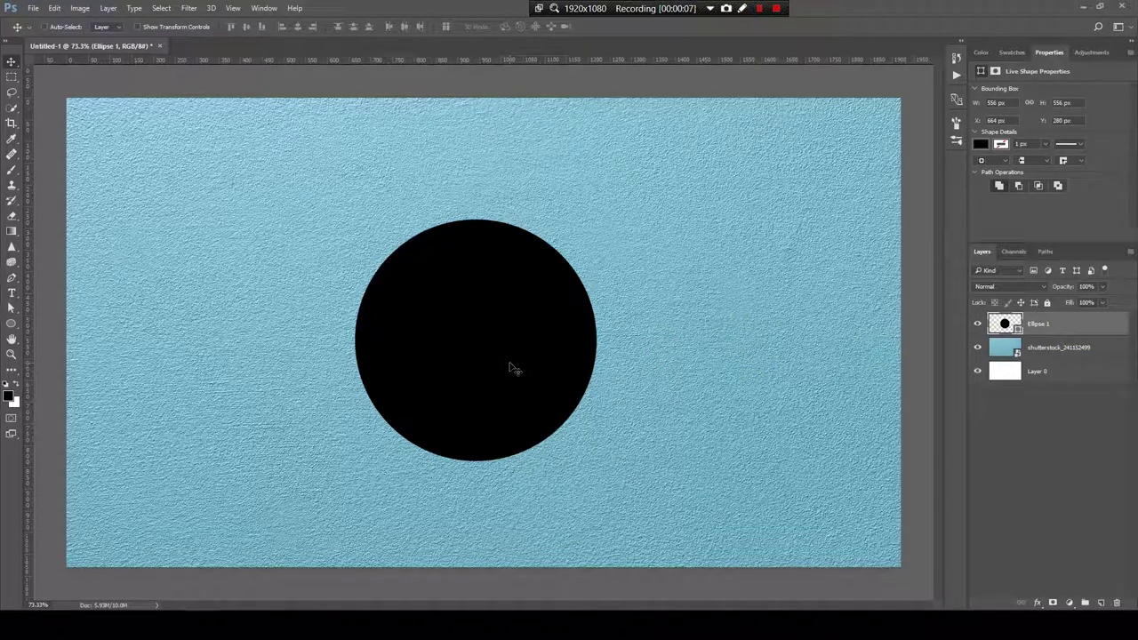
left_click(1082, 327)
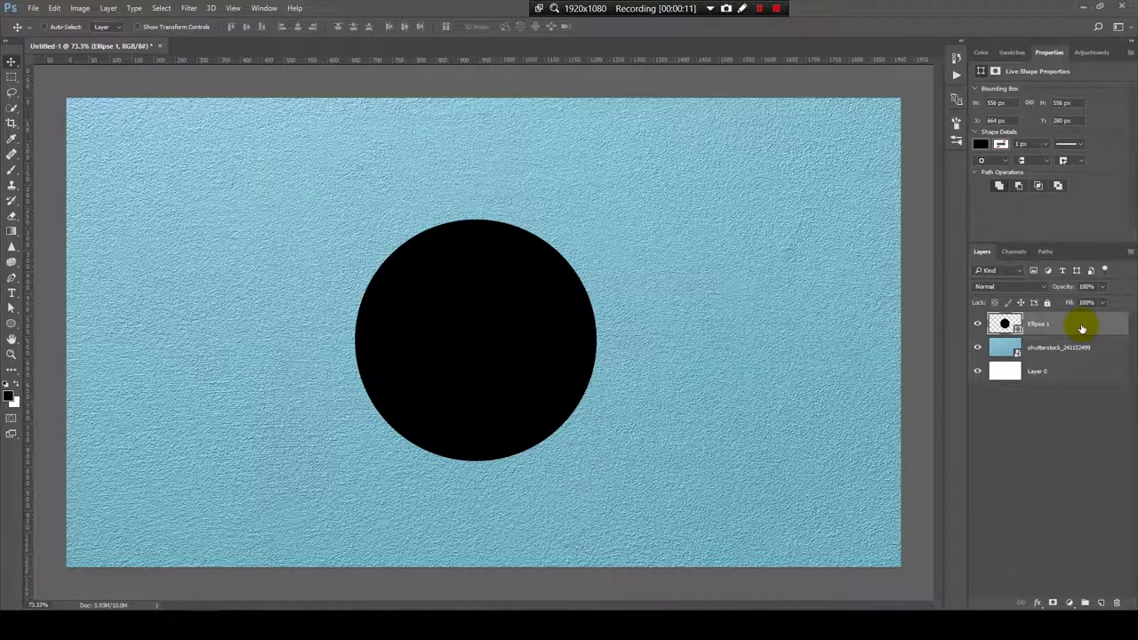
double_click(1082, 327)
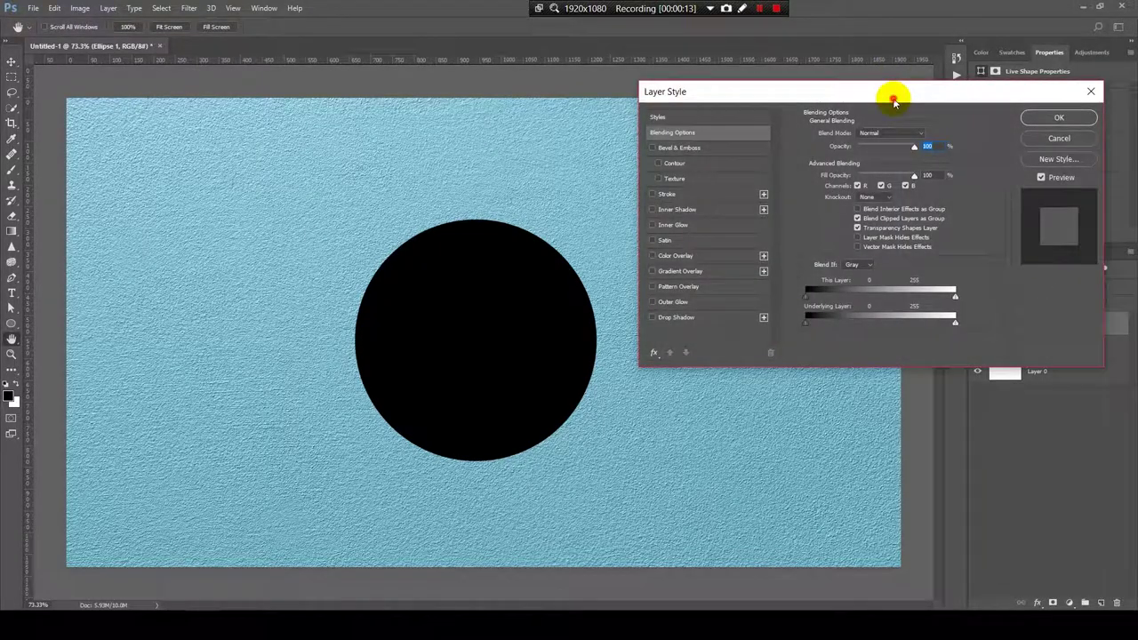
left_click(690, 359)
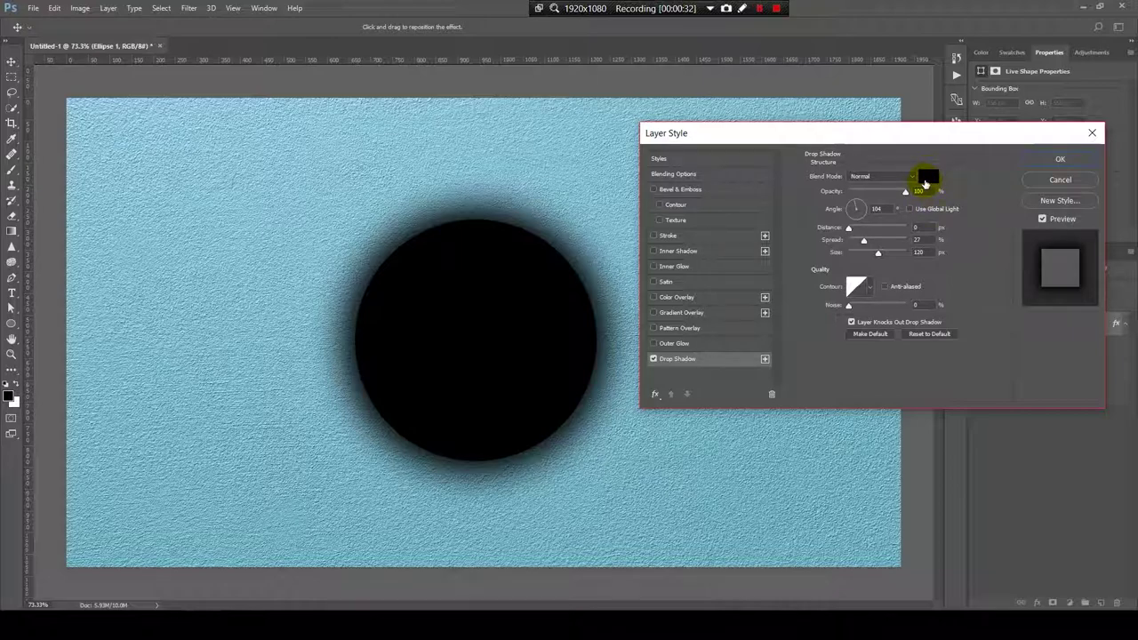
Step: Recolour the drop shadow to dark teal #00303a, sampled from the wall and darkened
left_click(927, 176)
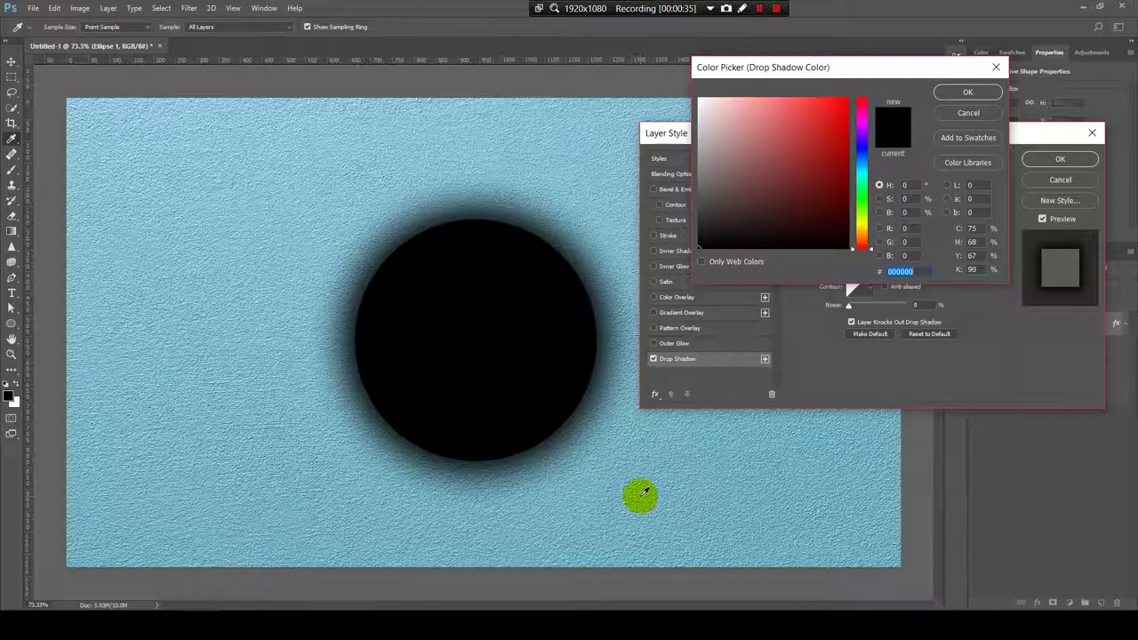
left_click(267, 500)
left_click_drag(266, 499, 627, 481)
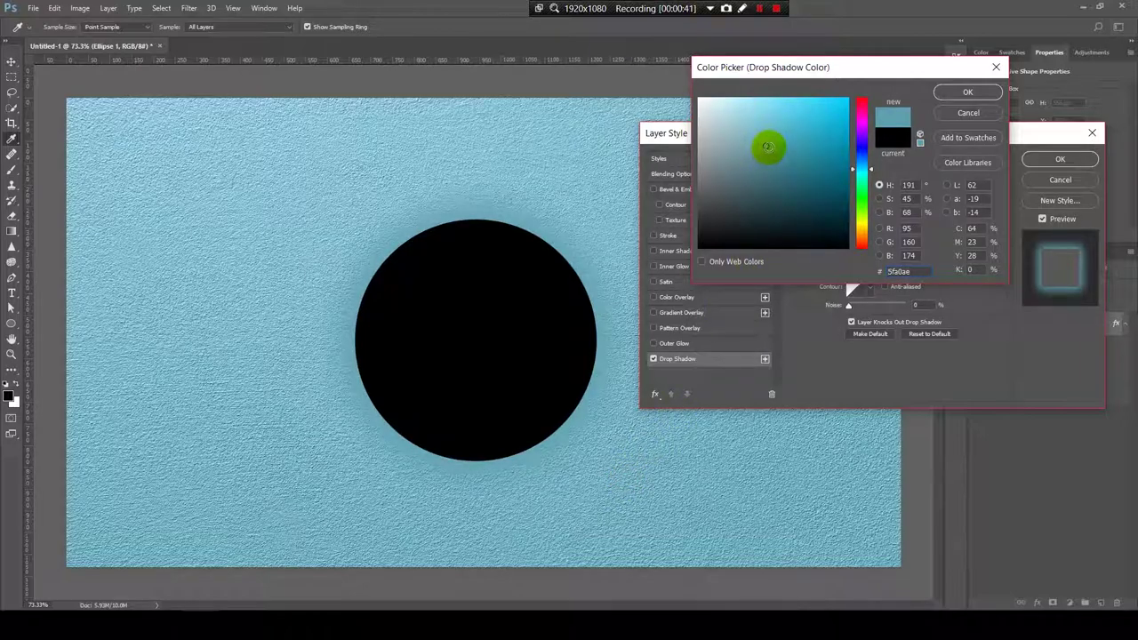
mouse_move(767, 145)
left_mouse_down()
mouse_move(845, 214)
mouse_move(878, 219)
left_mouse_up()
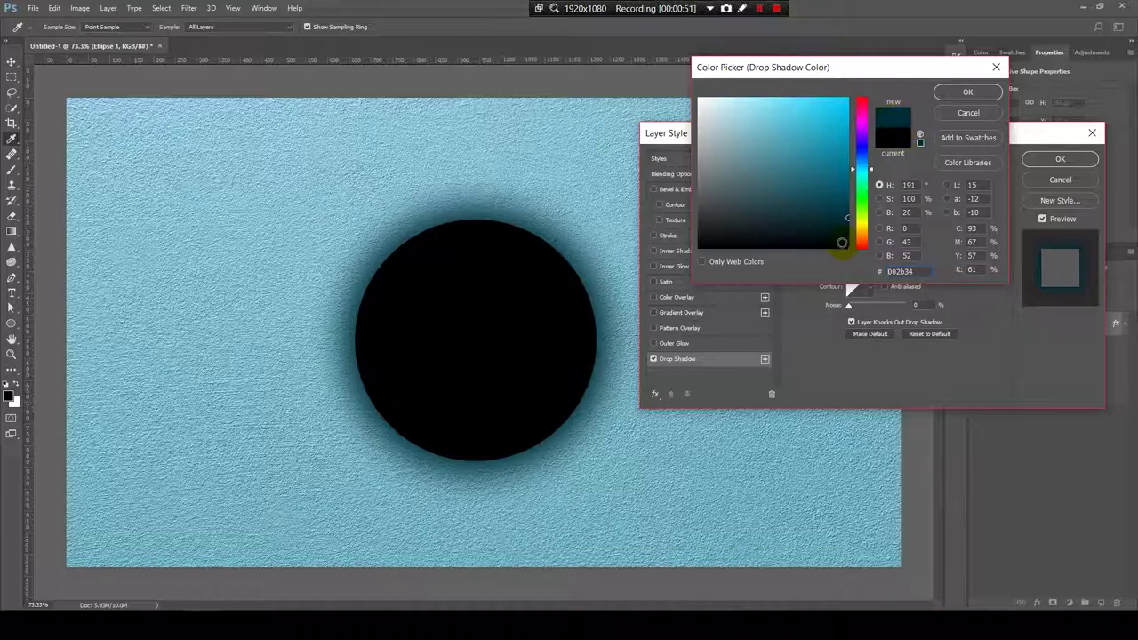
left_click_drag(845, 220, 869, 218)
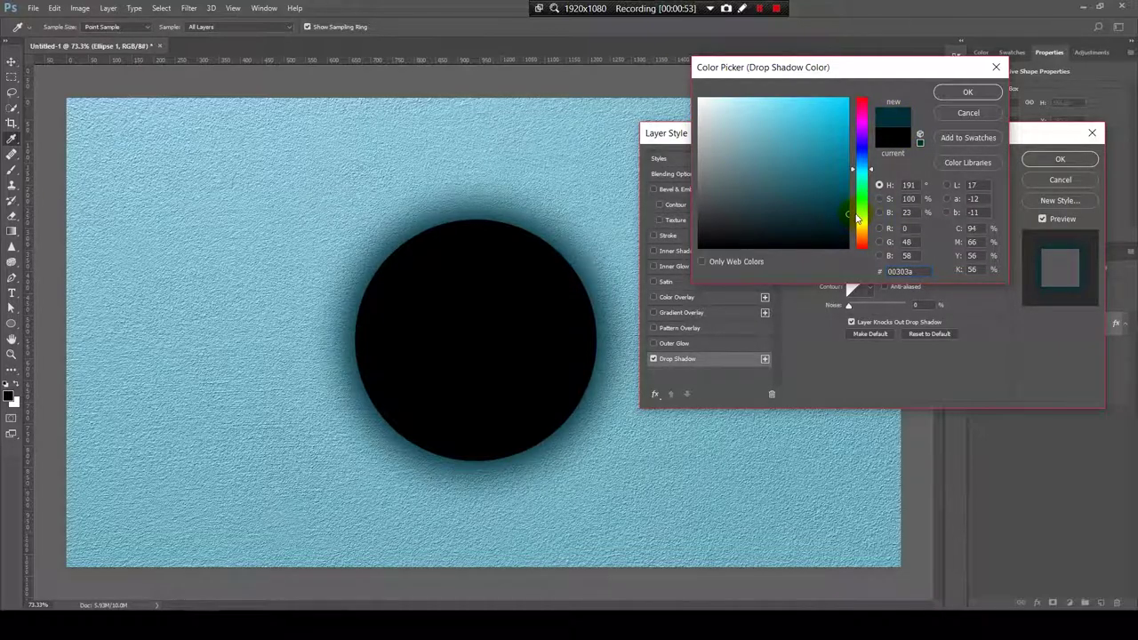
left_click(945, 90)
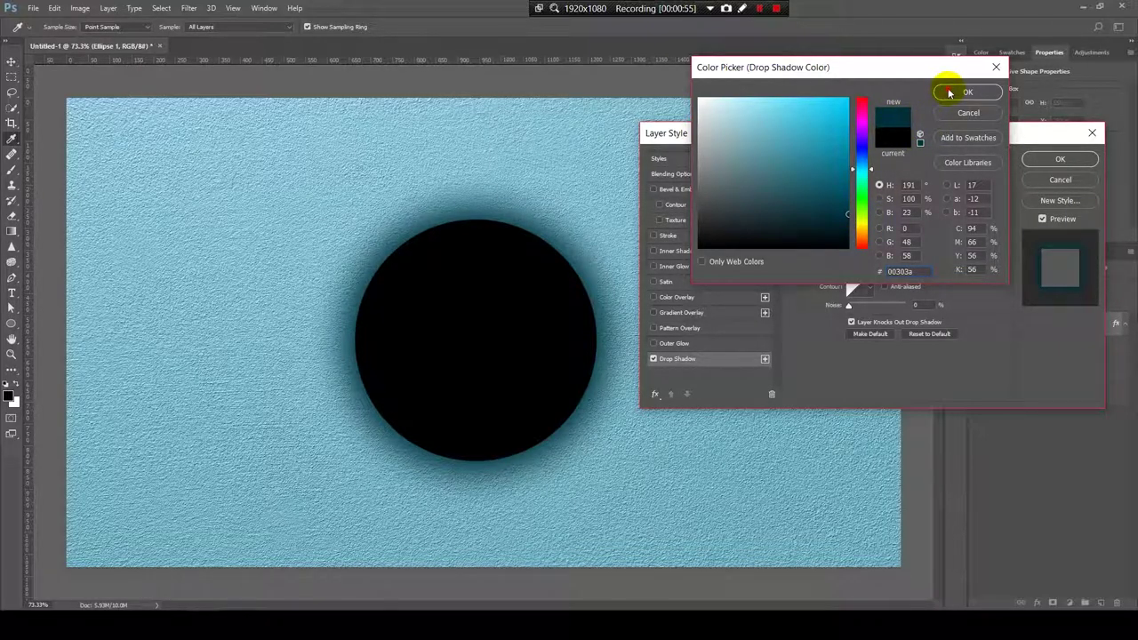
left_click(949, 93)
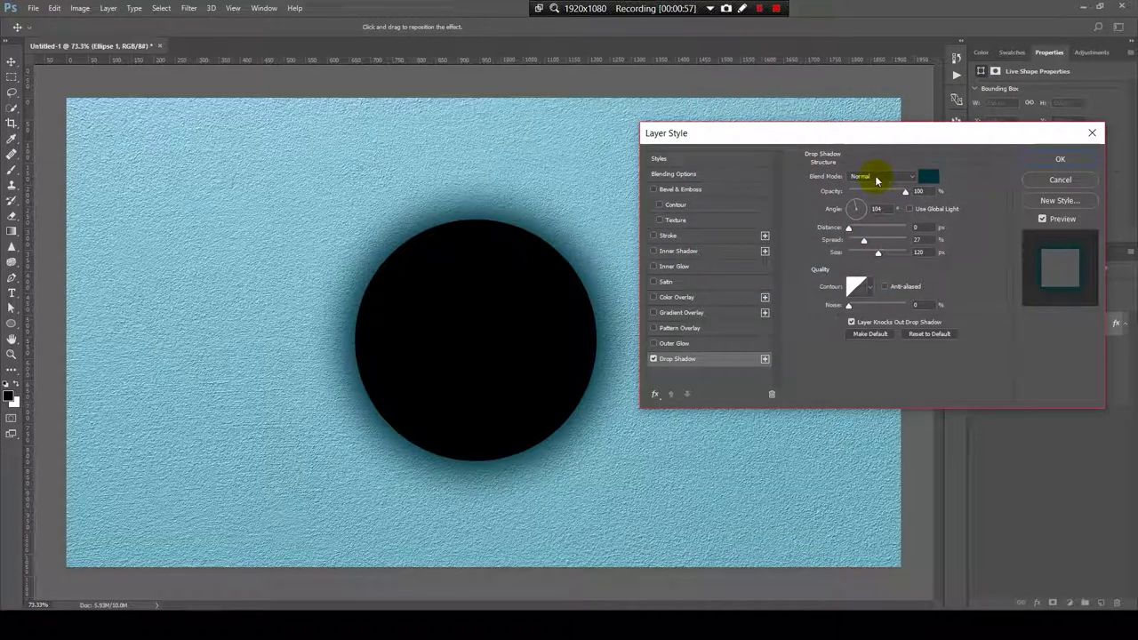
Step: Set the drop shadow's blend mode to Multiply
left_click(876, 179)
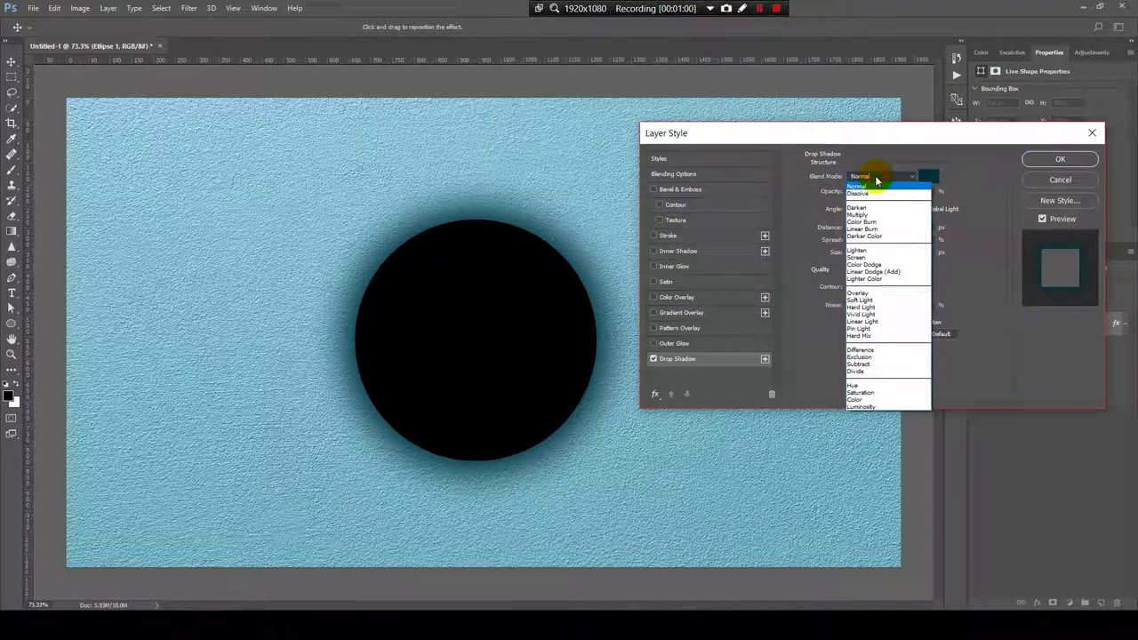
left_click(860, 214)
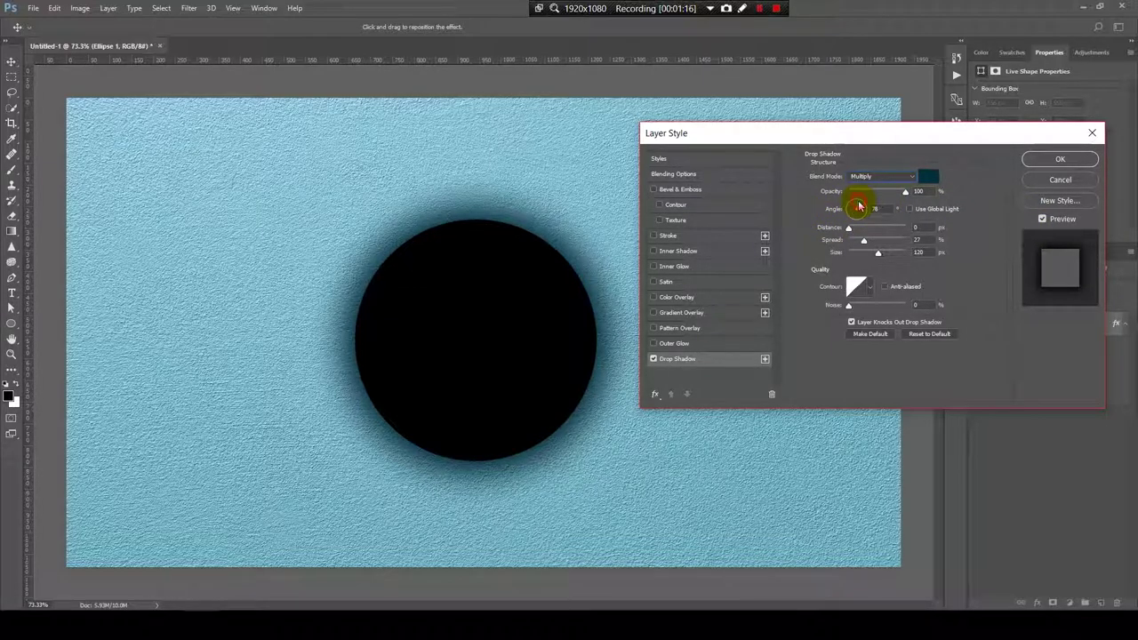
Step: Offset the shadow below-right of the circle at a 119° angle and 46 px distance
left_click_drag(866, 217, 831, 230)
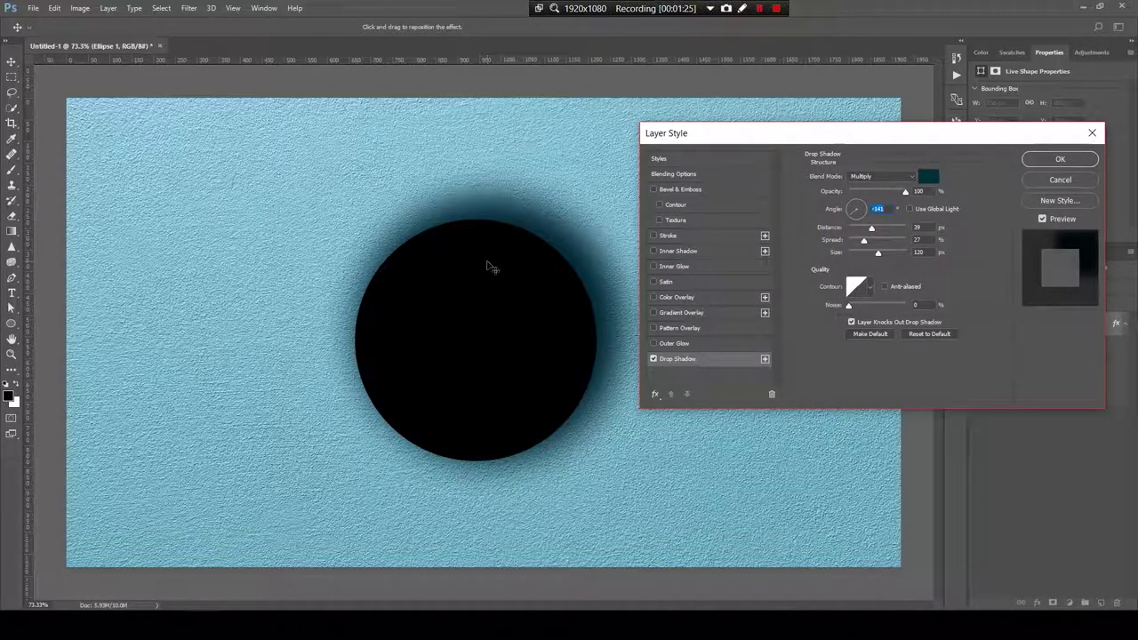
left_click(521, 170)
left_click_drag(512, 299, 503, 336)
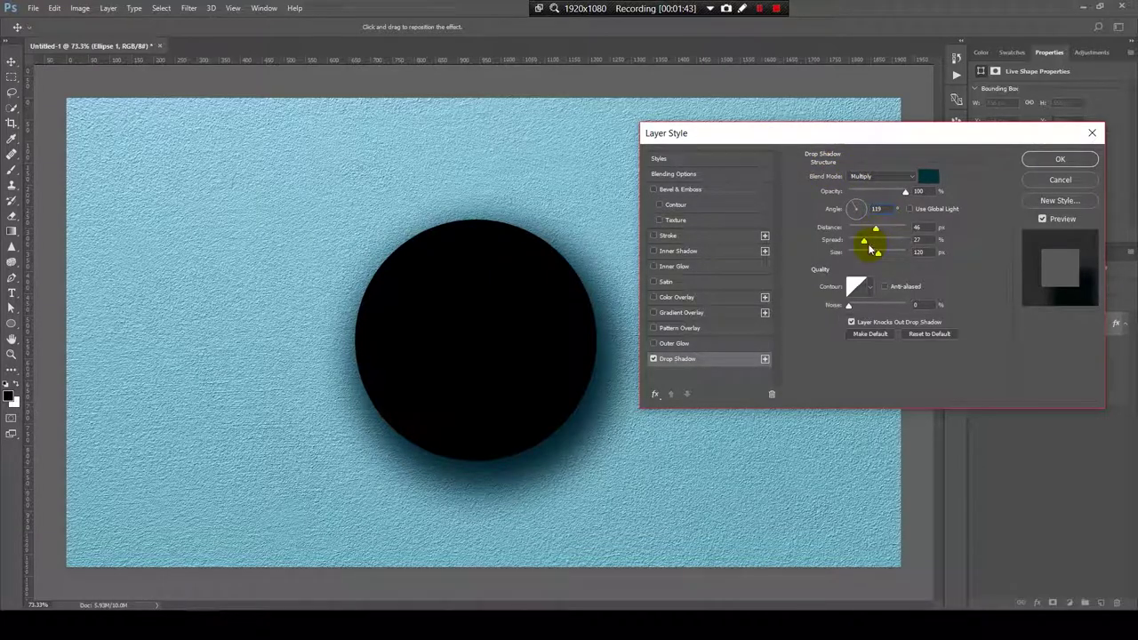
Step: Set the shadow to 10% spread, 92 px size and 80% opacity
mouse_move(861, 242)
left_mouse_down()
mouse_move(870, 255)
mouse_move(854, 240)
left_mouse_up()
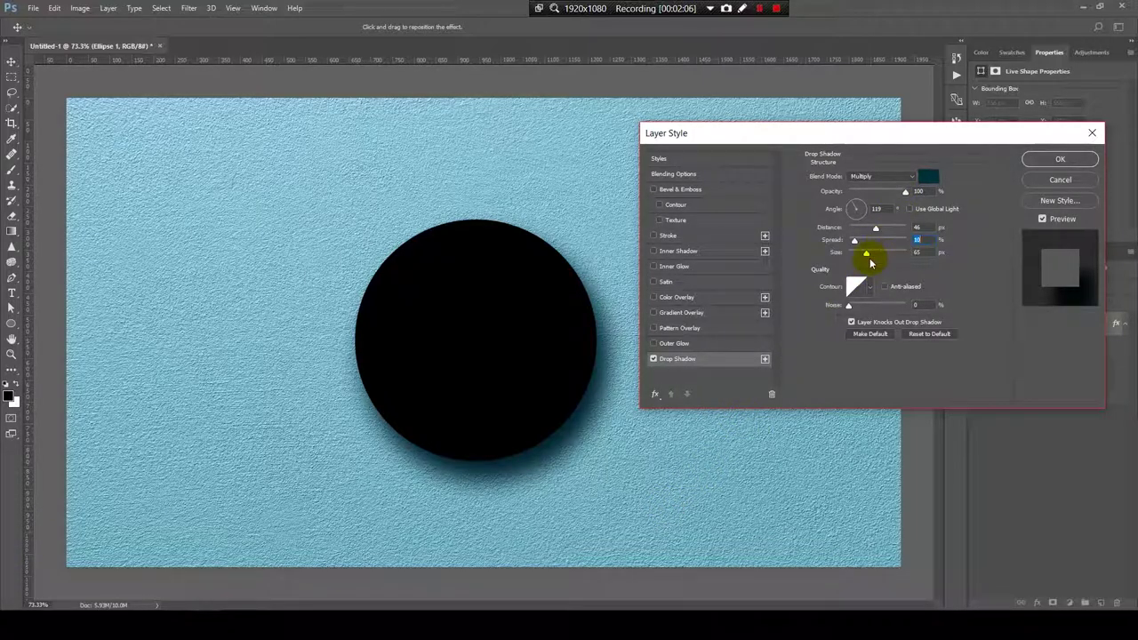
left_click_drag(868, 255, 853, 241)
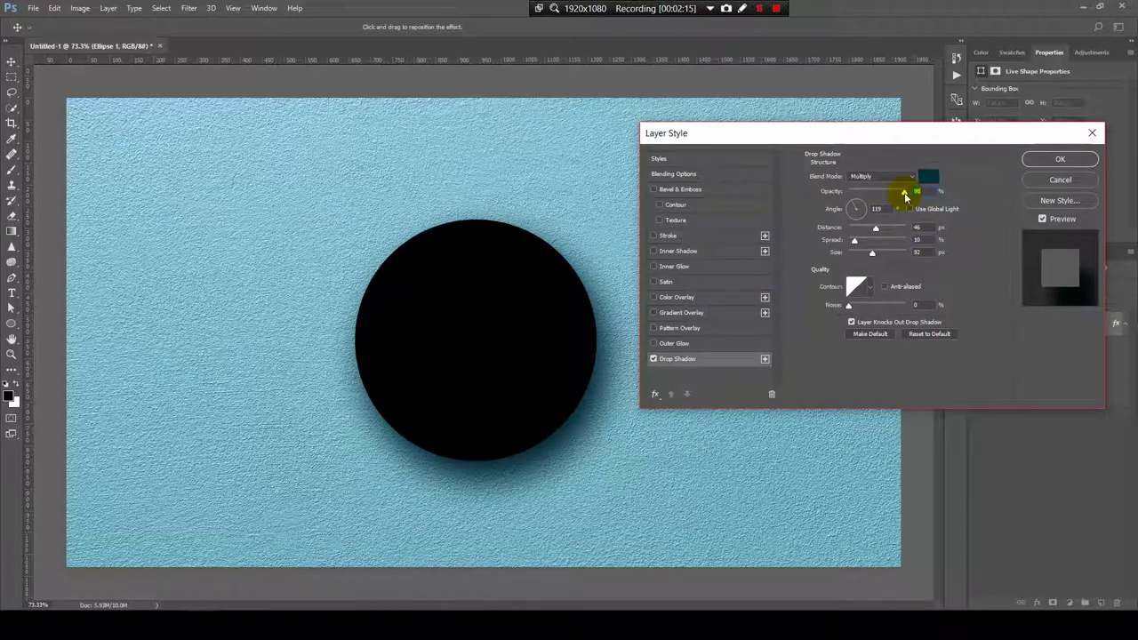
left_click_drag(900, 197, 896, 196)
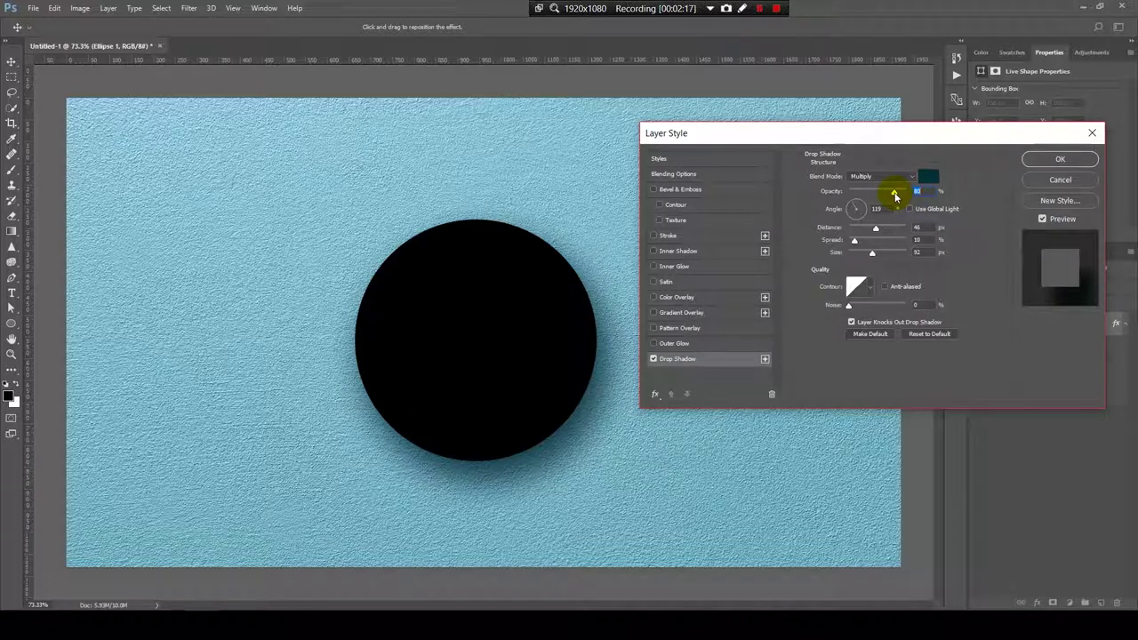
Step: Apply the drop shadow, then reopen it from the Drop Shadow row under Ellipse 1
left_click(1042, 161)
scroll(507, 498, "up", 3)
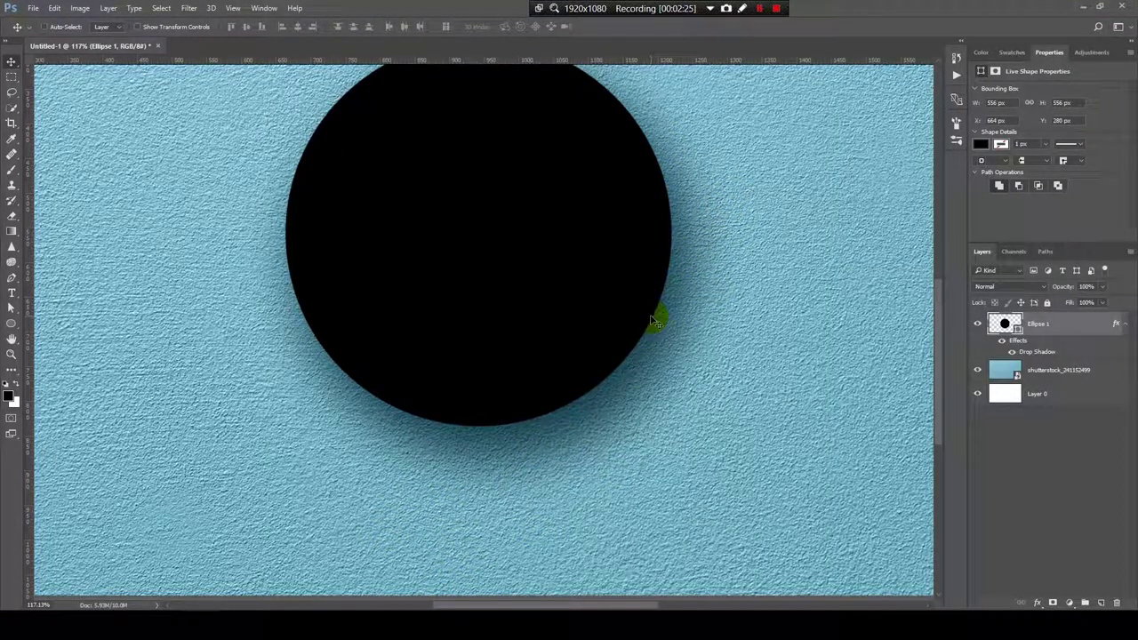
scroll(637, 358, "down", 2)
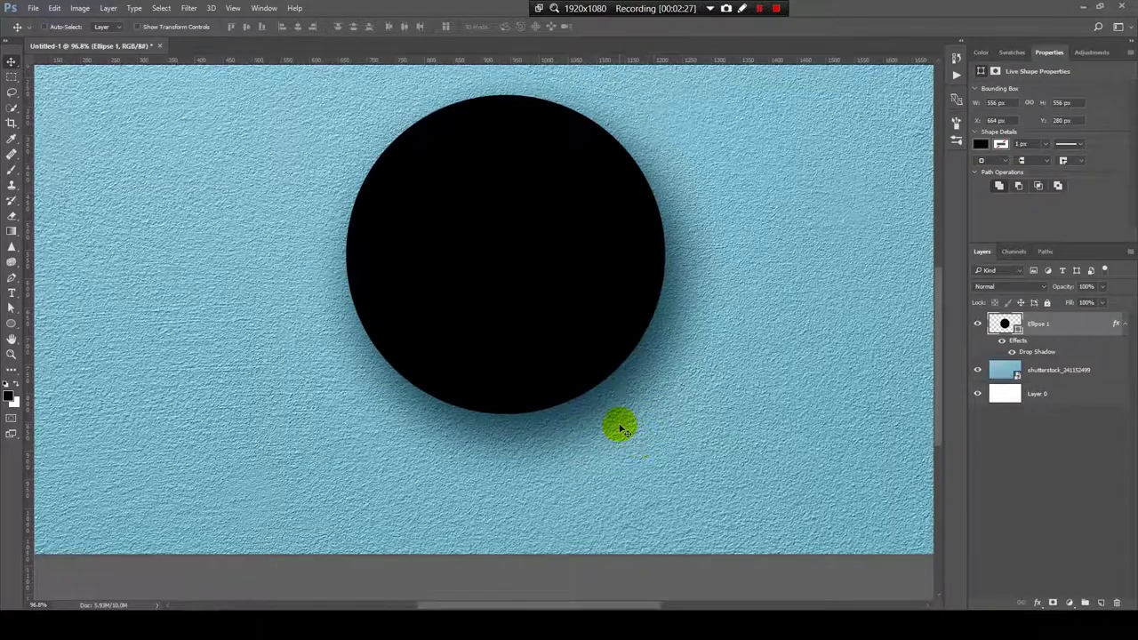
scroll(726, 318, "down", 3)
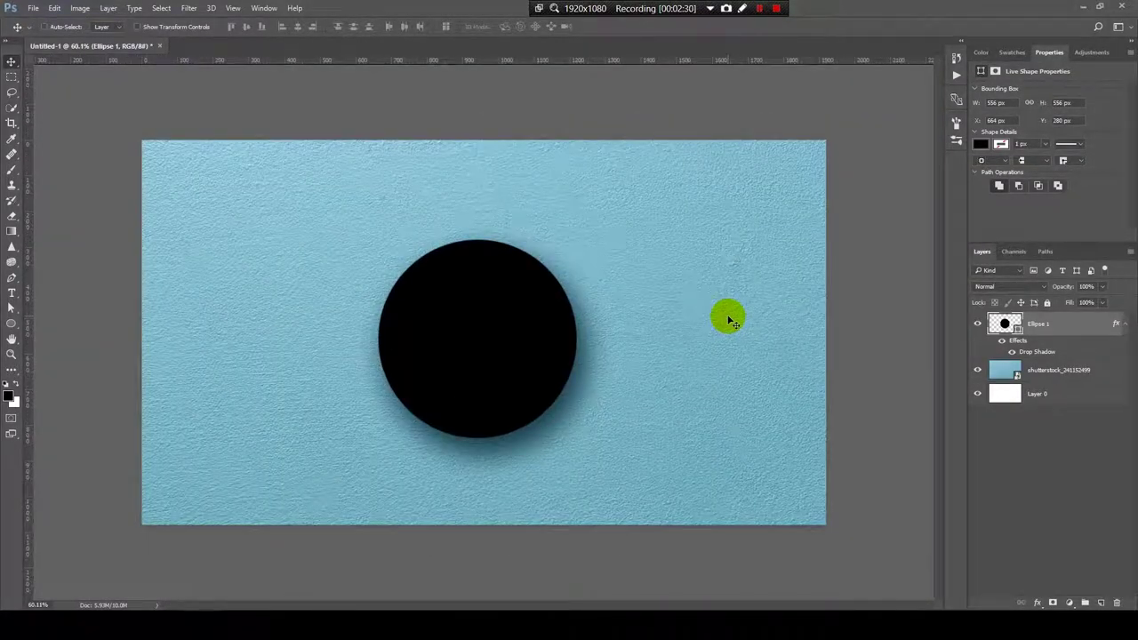
scroll(489, 436, "up", 4)
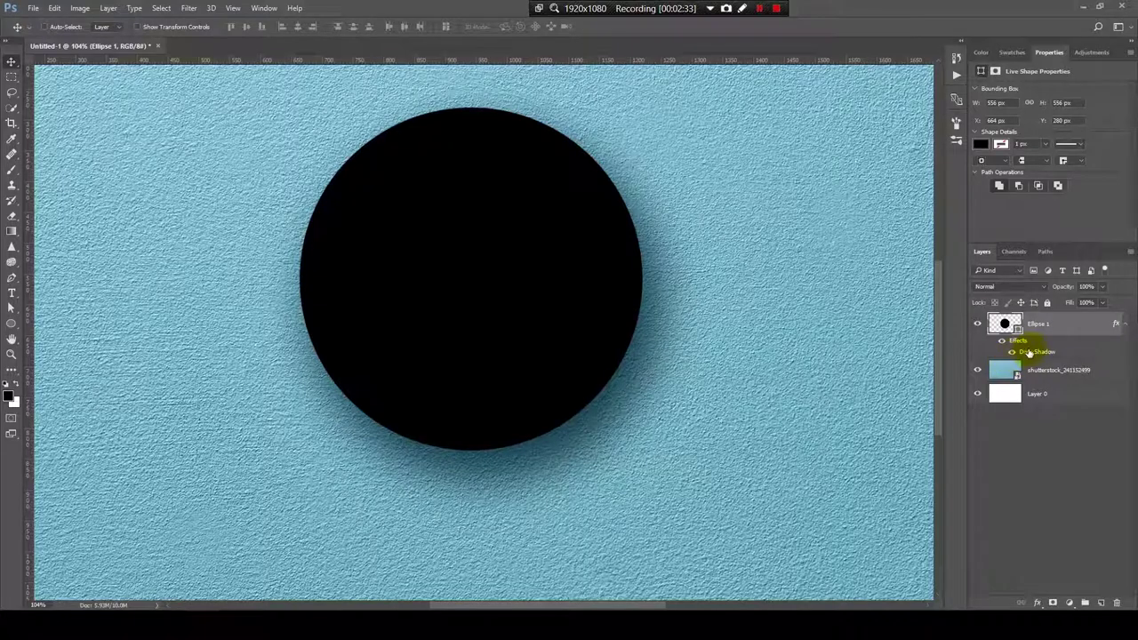
double_click(1038, 354)
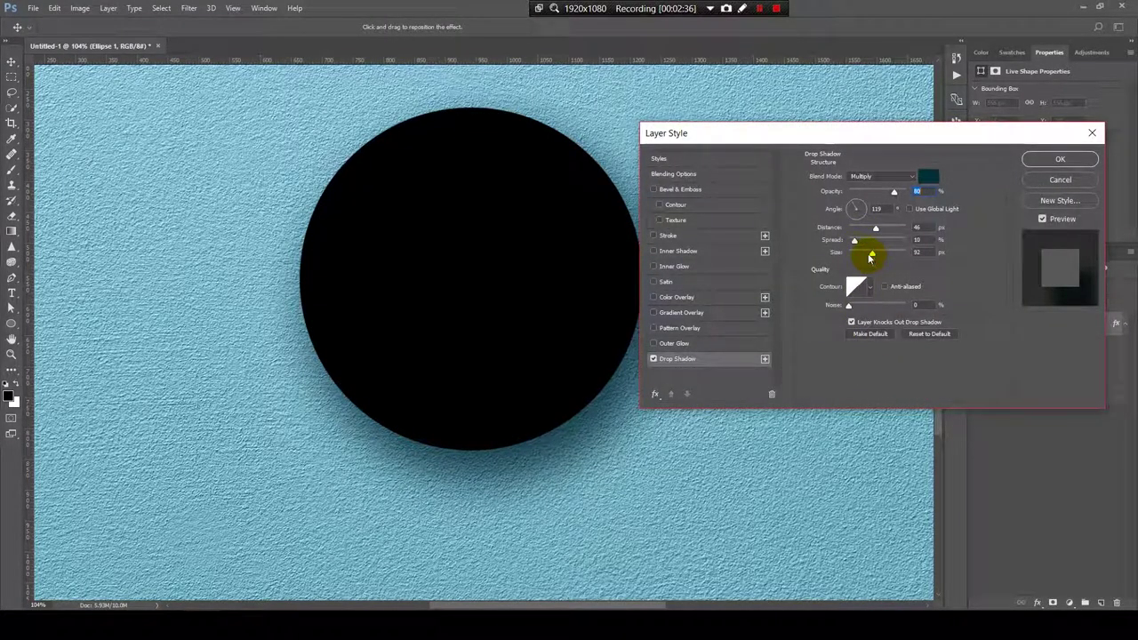
Step: Shrink the drop shadow size from 92 to 79 px and apply it
left_click_drag(871, 253, 868, 257)
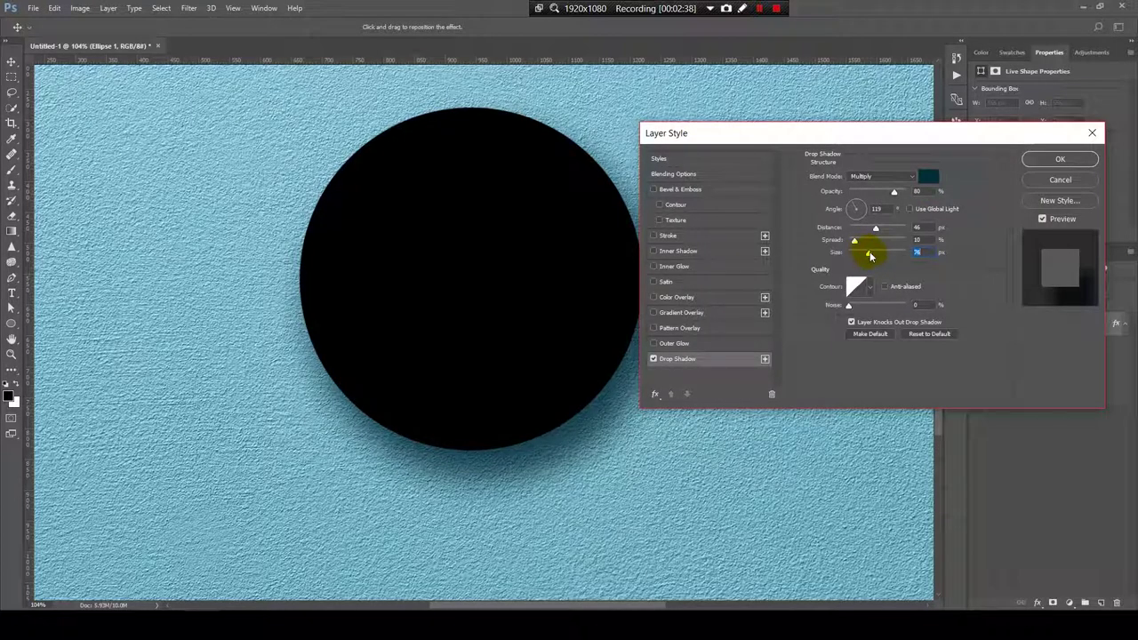
left_click(1058, 161)
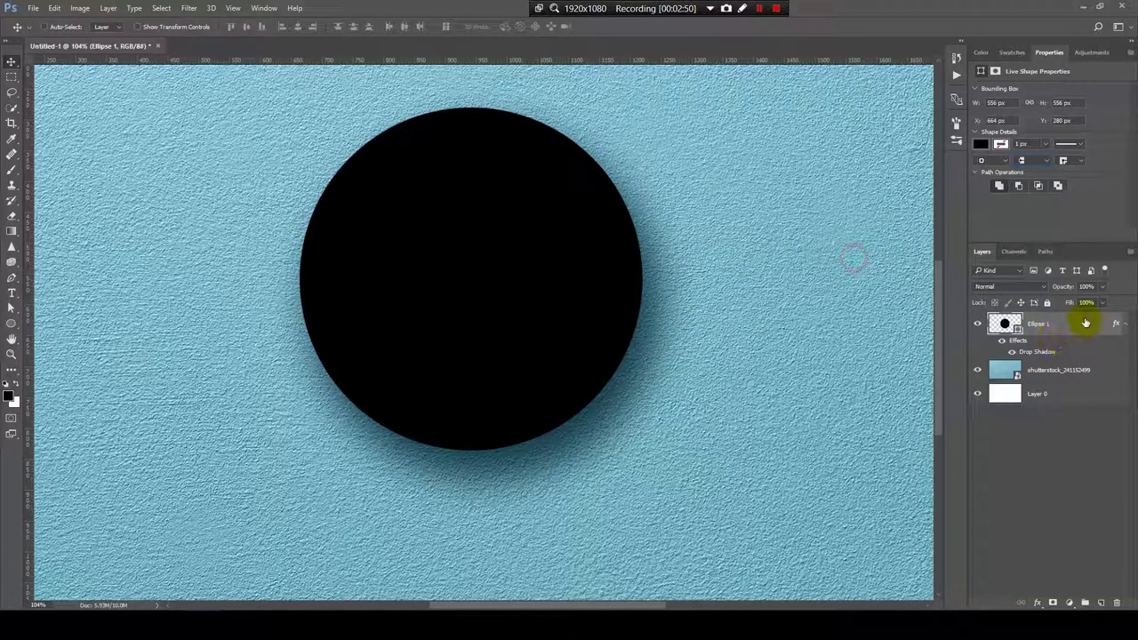
Step: Reopen Ellipse 1's Drop Shadow settings, keeping the blend mode on Multiply
double_click(1058, 325)
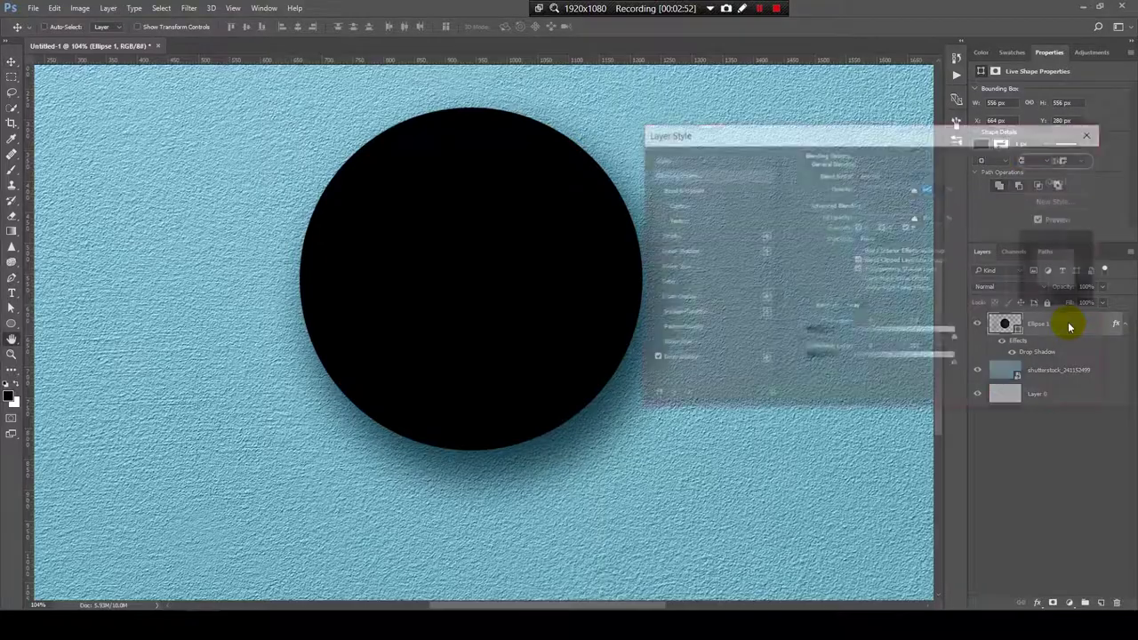
left_click_drag(708, 134, 728, 115)
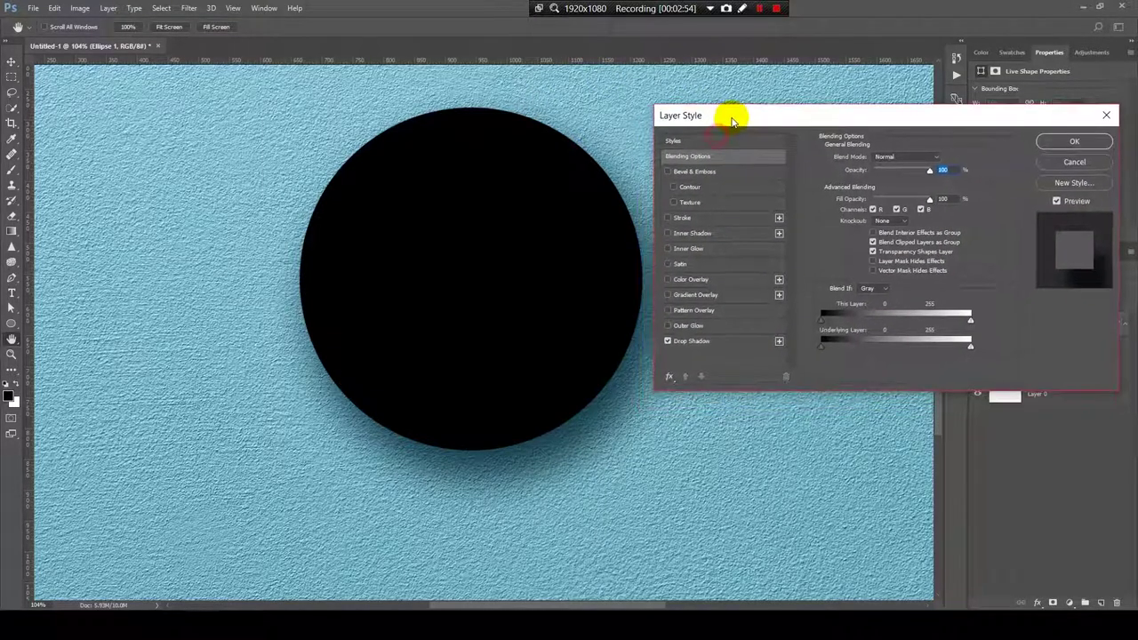
left_click(699, 343)
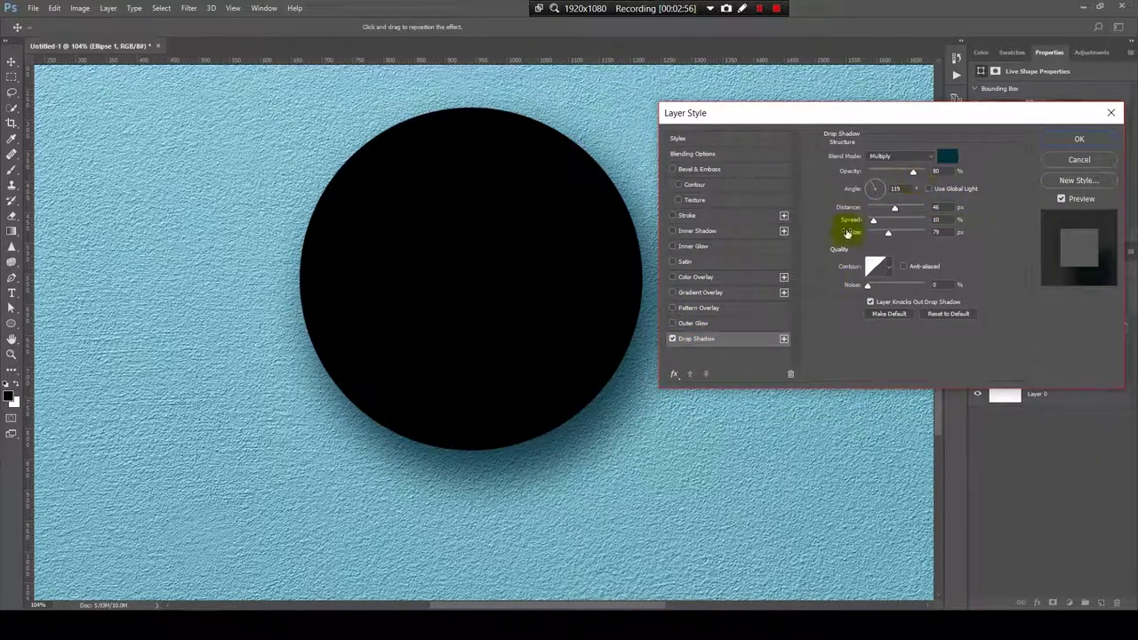
left_click(923, 157)
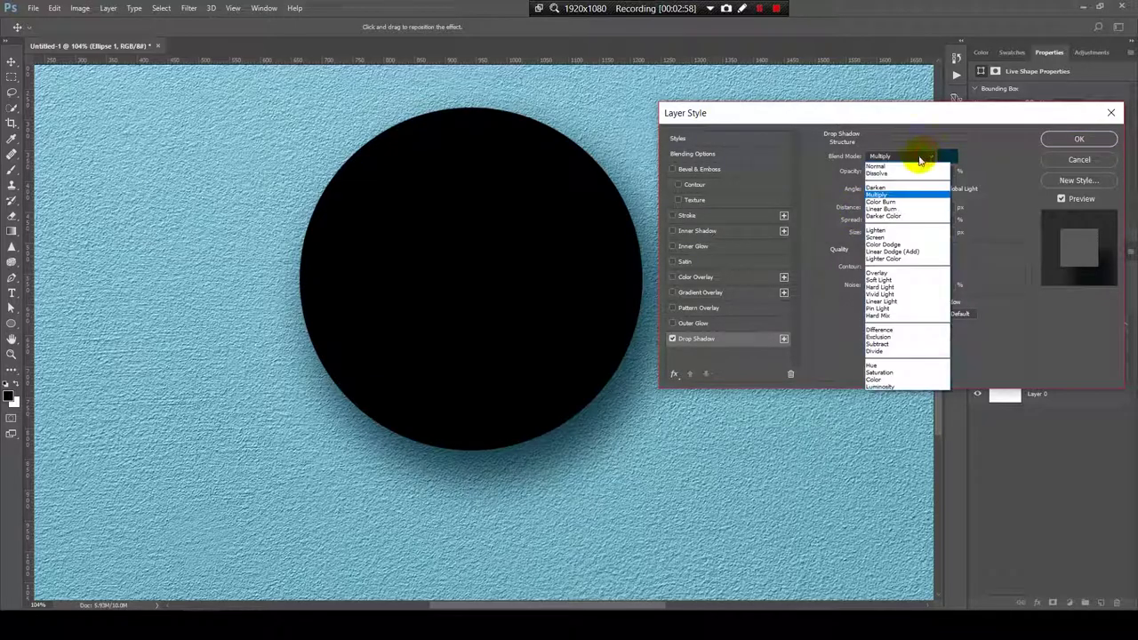
left_click(963, 144)
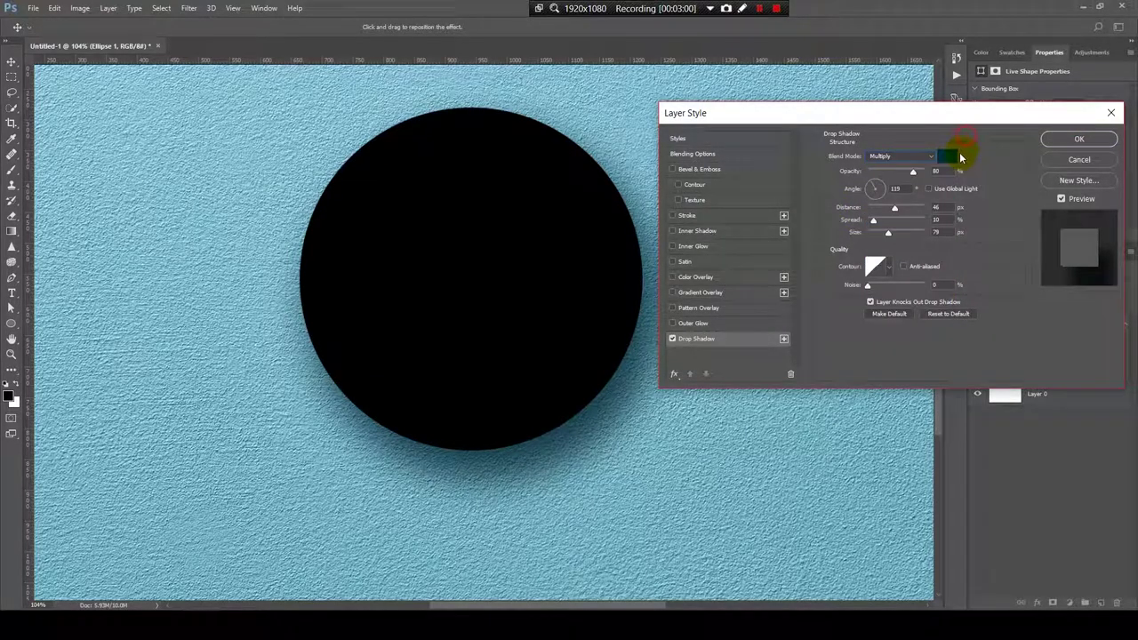
Step: Recolour the shadow to dark teal #002b34, lower opacity to 77%, and apply
left_click(948, 156)
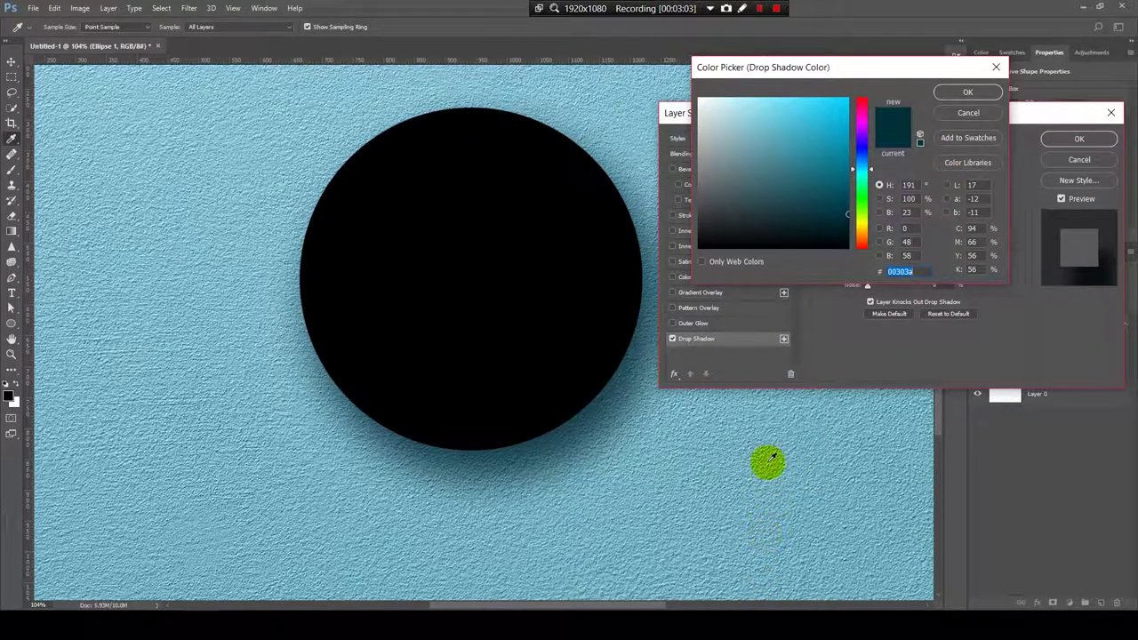
left_click(694, 468)
left_click_drag(805, 158, 861, 217)
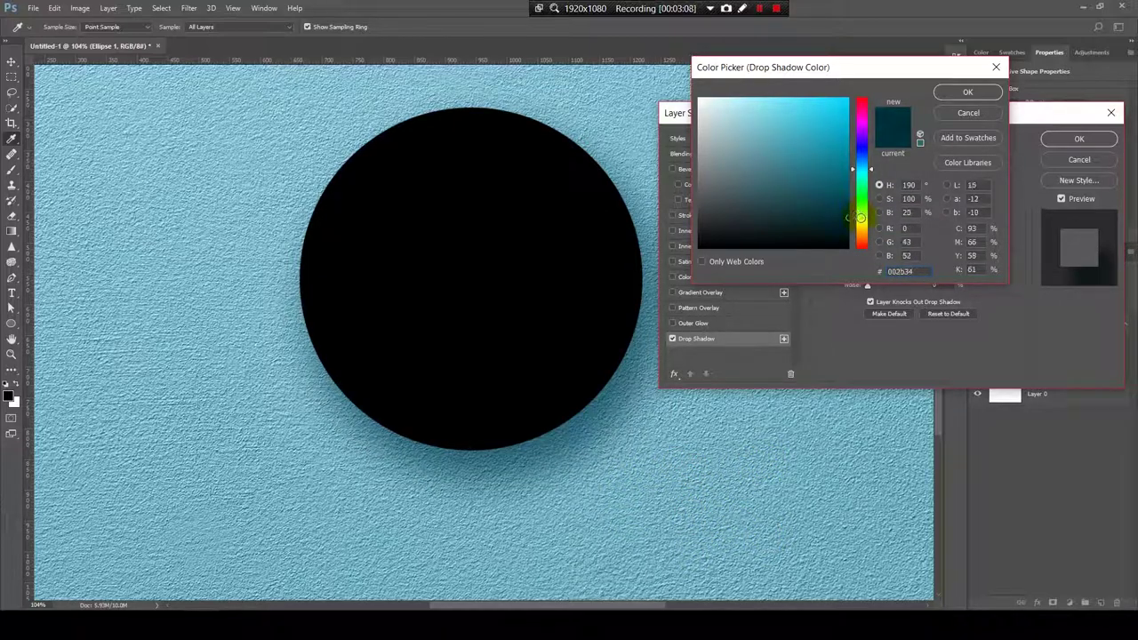
left_click(968, 92)
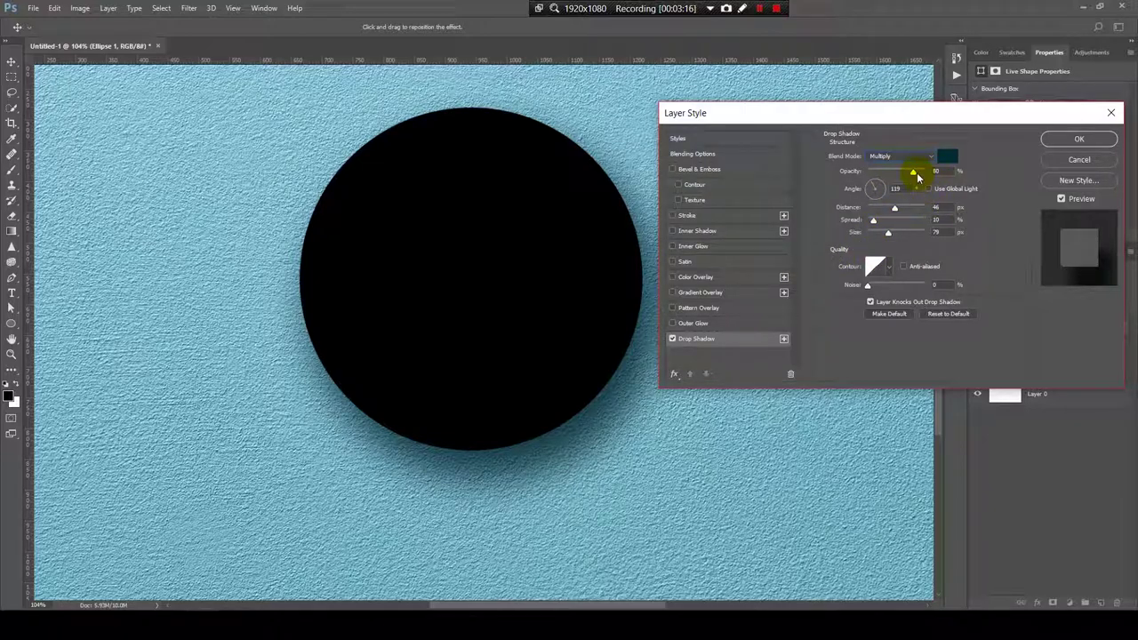
left_click_drag(913, 171, 912, 173)
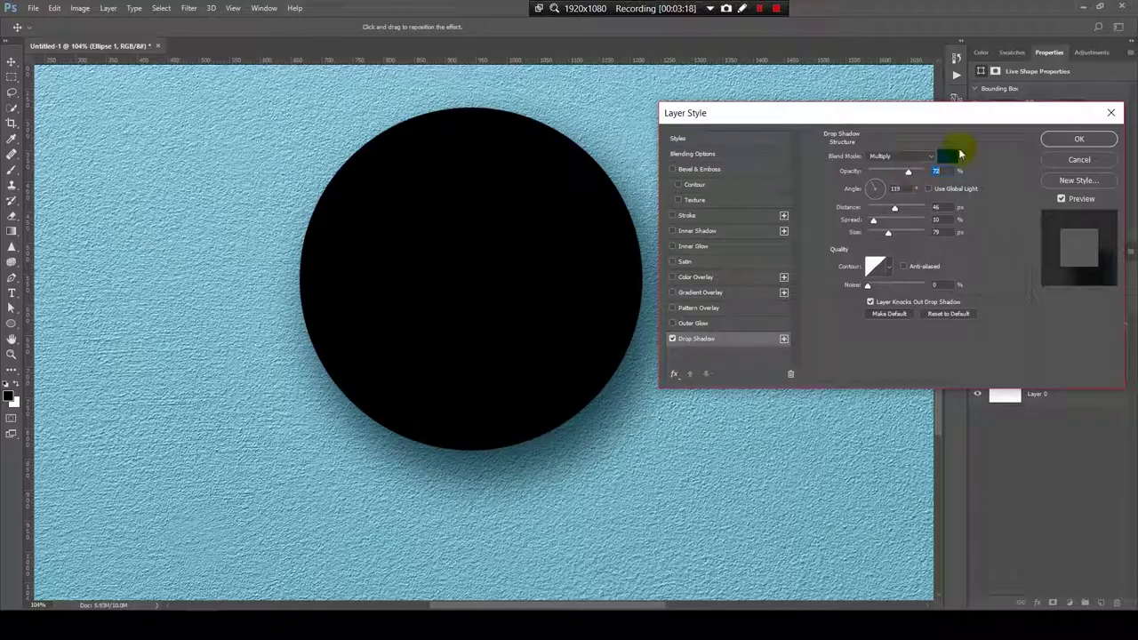
left_click(1074, 139)
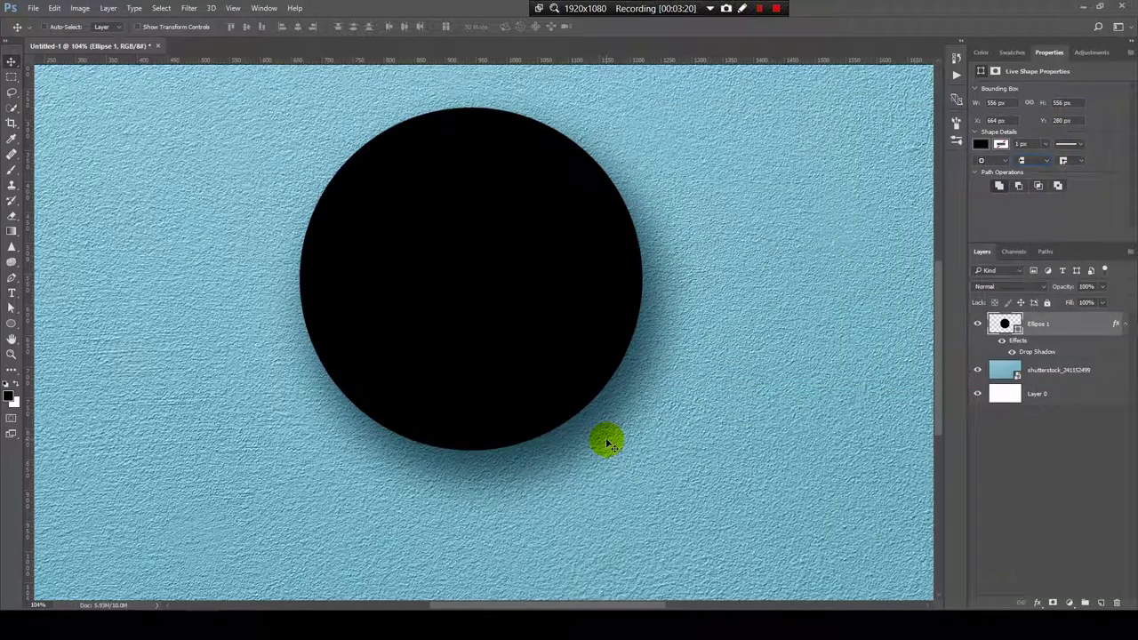